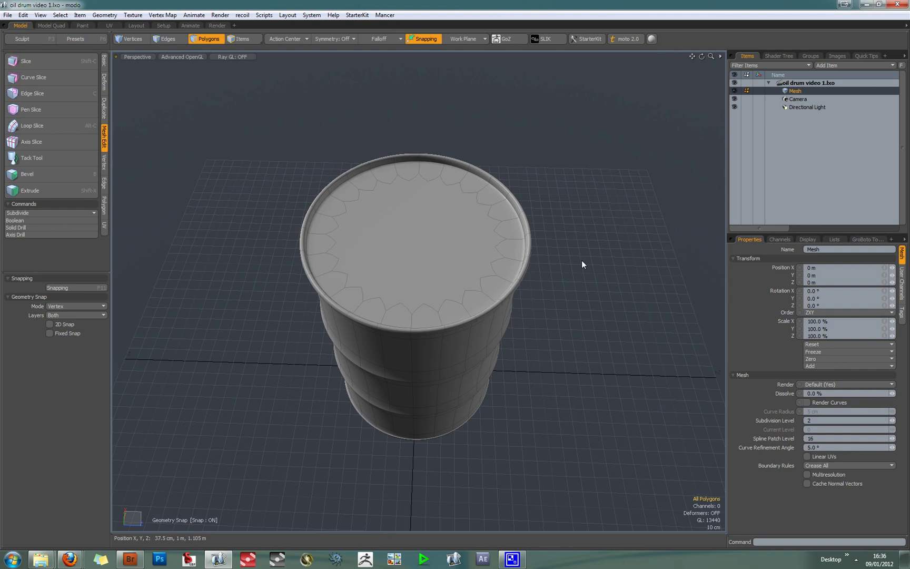
Inspect the drum lid's surface from several angles in Reflection shading, and return the viewport to Advanced OpenGL.
alt+drag(582, 260, 580, 237)
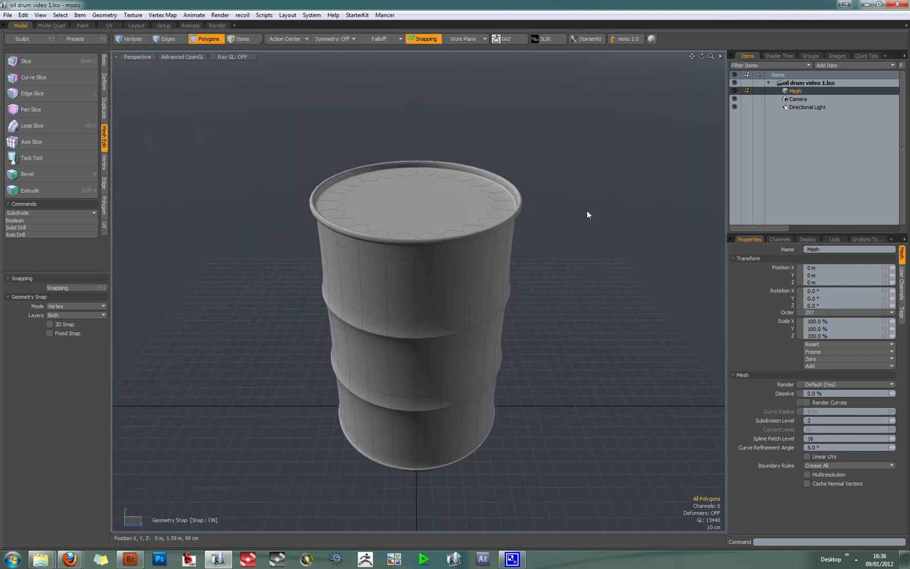
alt+drag(585, 217, 577, 254)
click(438, 205)
click(584, 256)
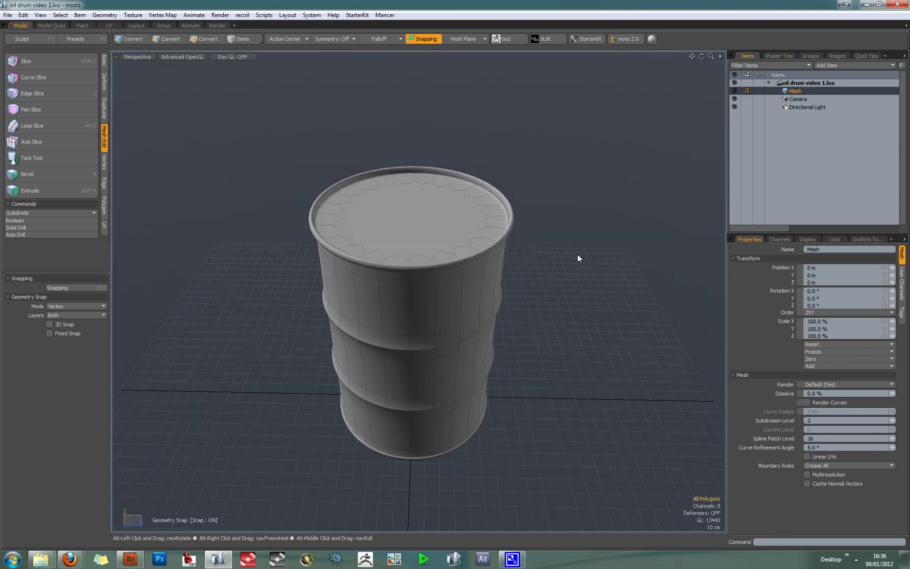
key(ctrl+Tab)
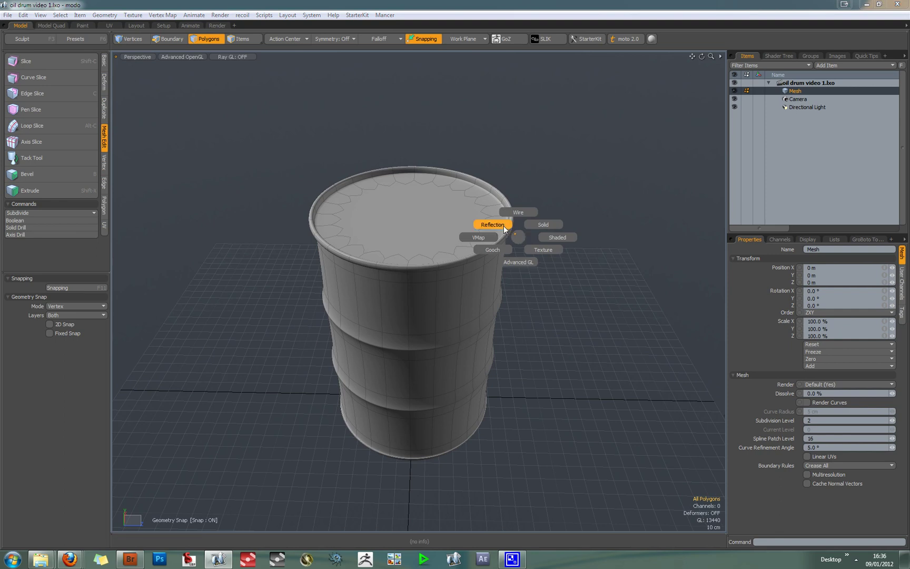
click(484, 224)
scroll(413, 219, up, 4)
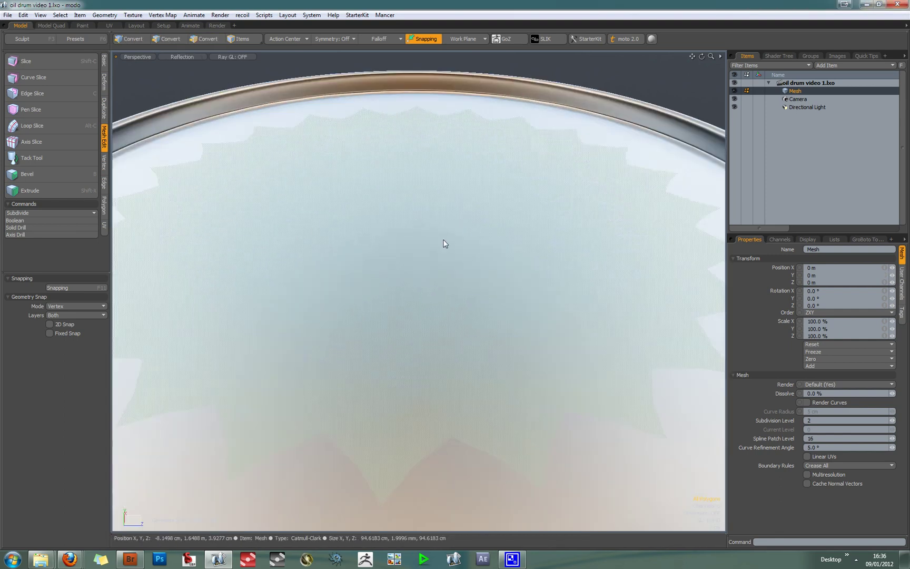
alt+drag(444, 241, 430, 213)
scroll(450, 222, down, 5)
key(ctrl+Tab)
click(452, 236)
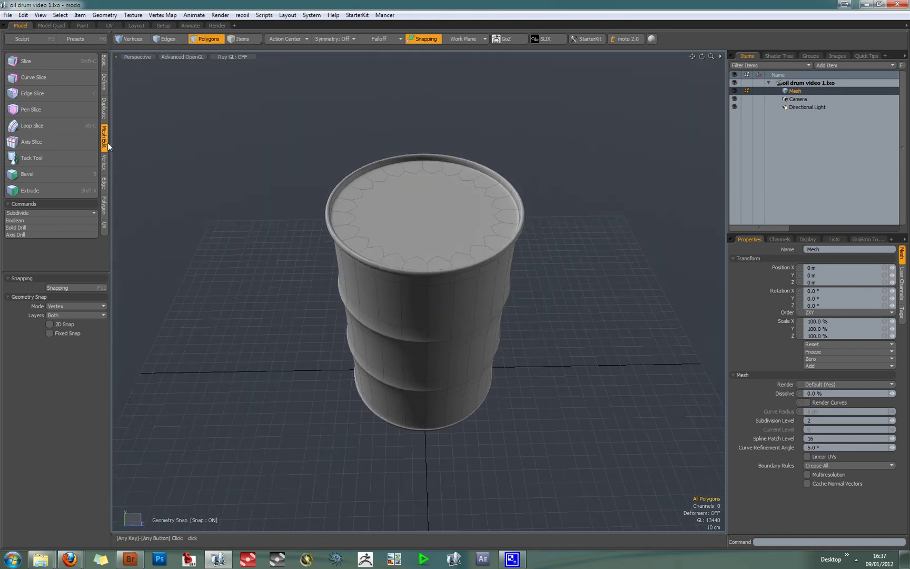
Try a freehand cut across the drum's lid in the perspective view with the Slice tool.
click(55, 61)
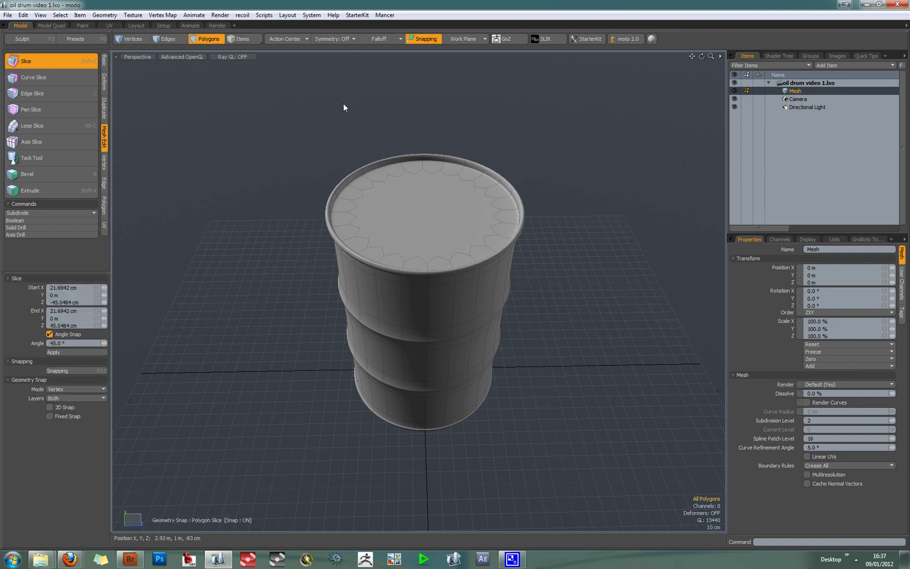
drag(343, 103, 342, 97)
key(space)
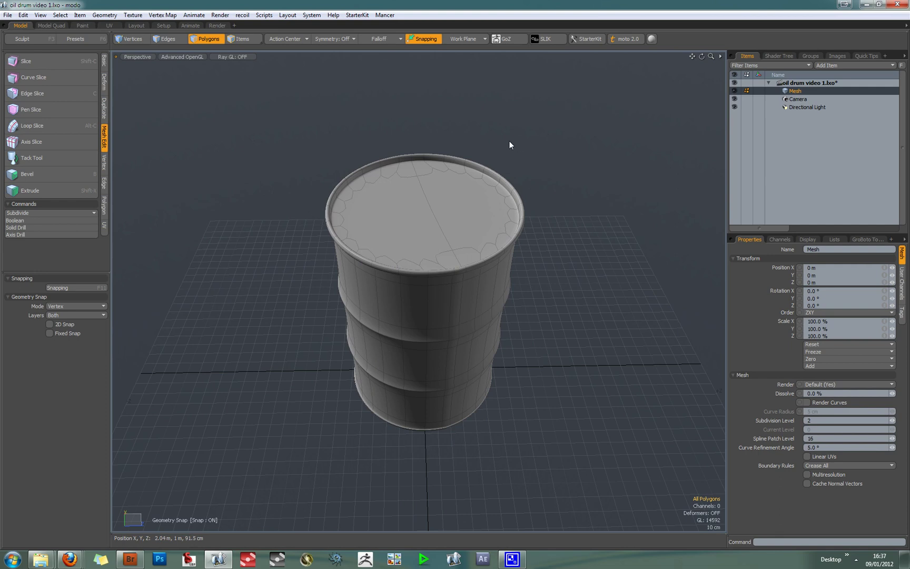
alt+drag(463, 124, 459, 146)
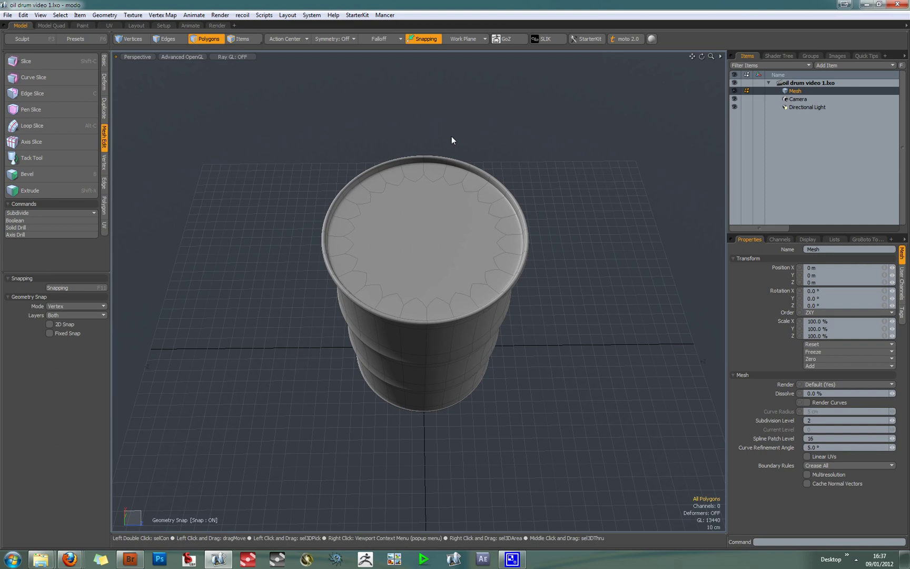
Turn off subdivision smoothing on the drum, isolate its single lid polygon and display it in the top view.
key(Tab)
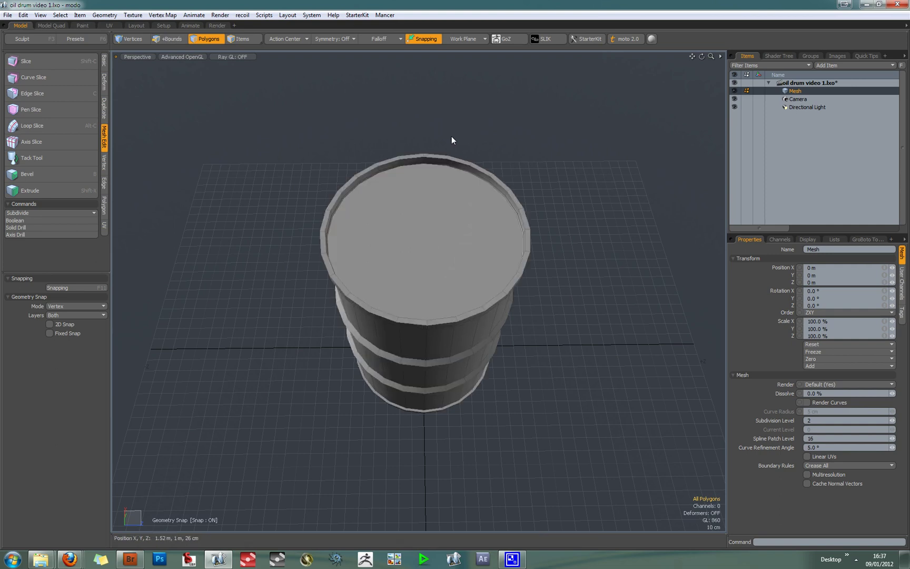
click(426, 246)
key(shift+h)
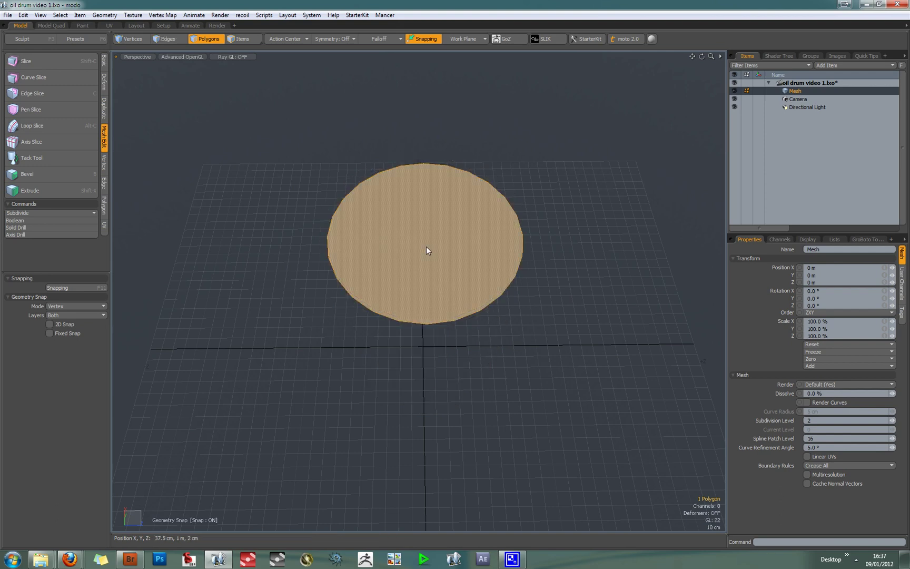
click(346, 143)
key(KP_1)
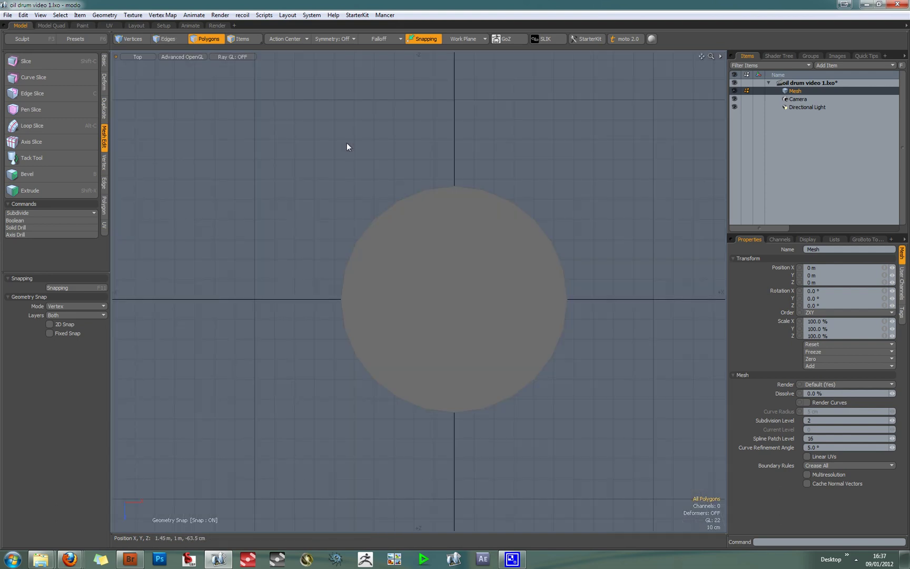
alt+shift+drag(367, 163, 354, 151)
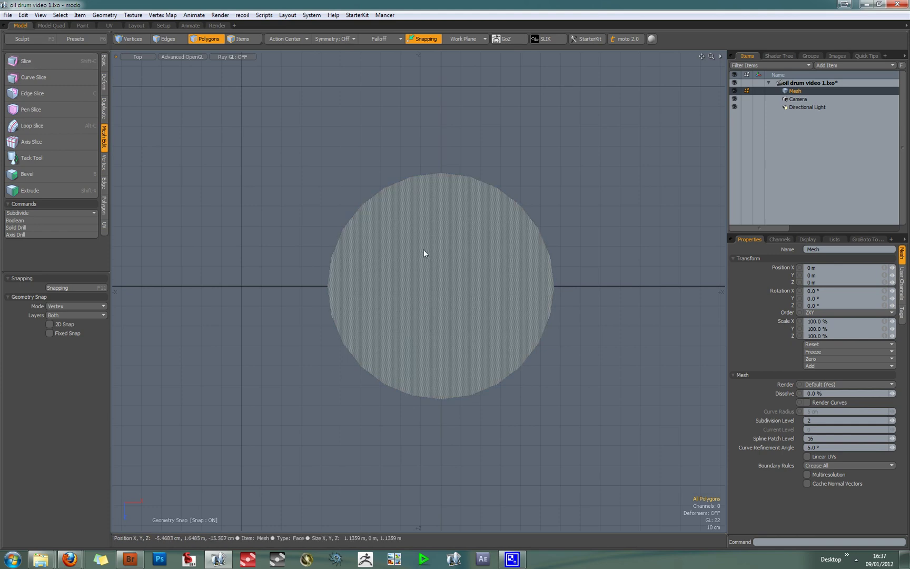
Slice the lid with five parallel vertical cuts, the middle one at X 0, each snapped to opposite rim vertices.
click(43, 61)
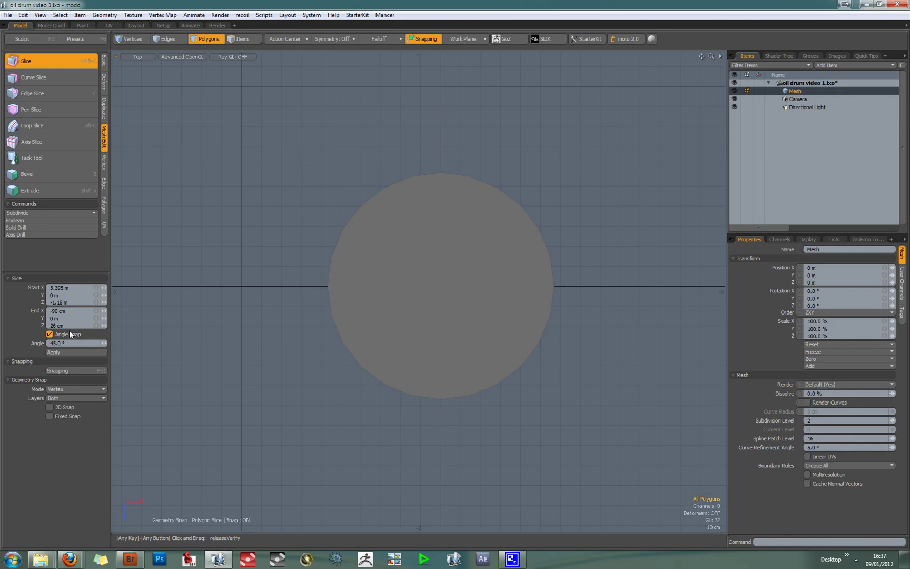
click(71, 372)
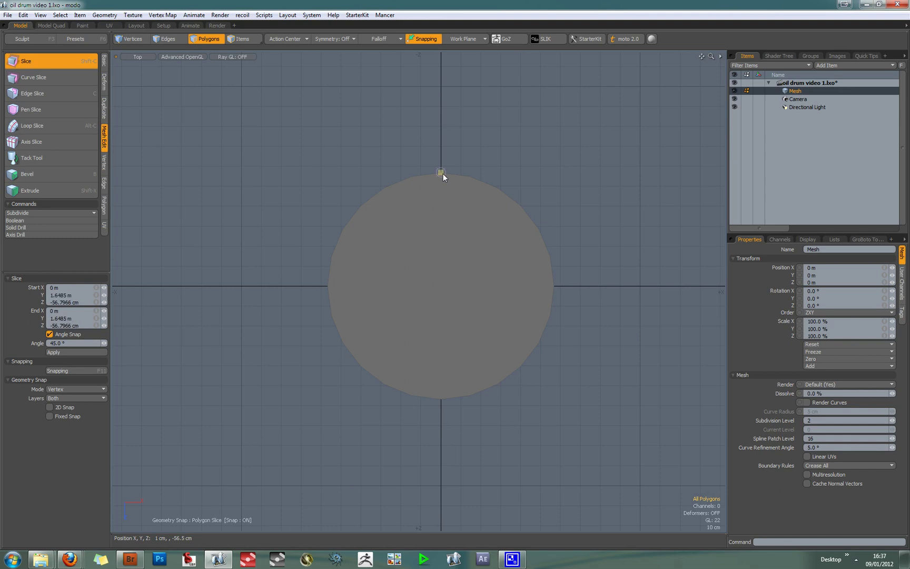
drag(441, 173, 441, 399)
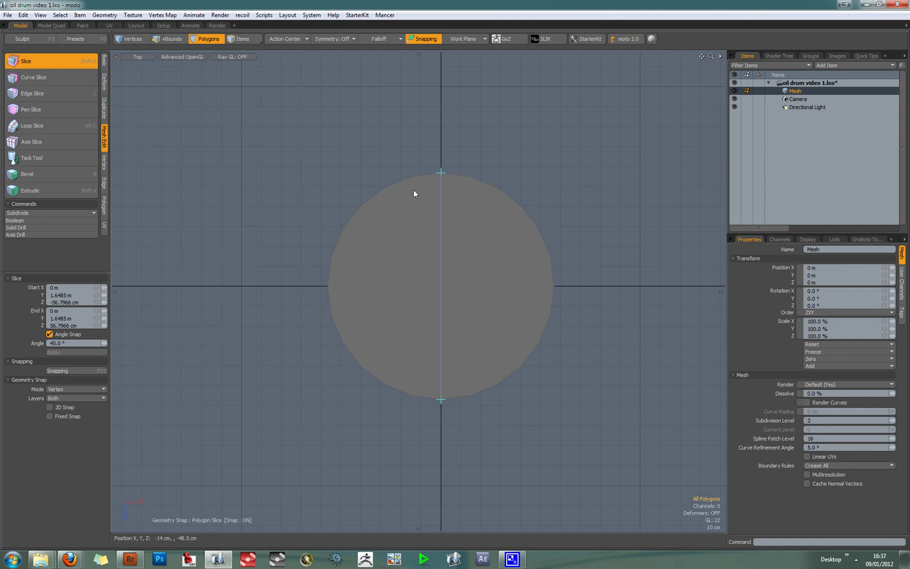
drag(413, 178, 412, 396)
drag(384, 187, 383, 383)
drag(470, 176, 470, 396)
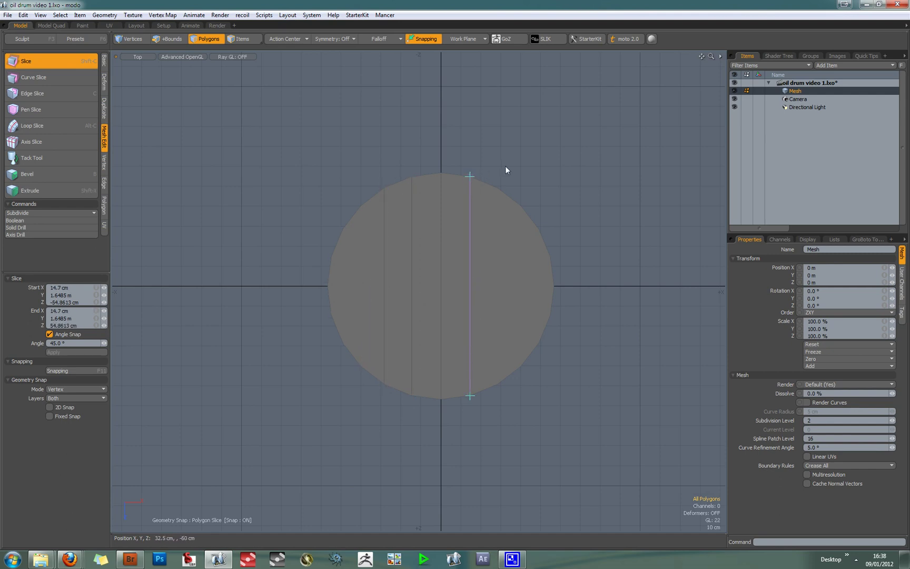
drag(497, 187, 497, 385)
Slice the lid with five horizontal cuts, the middle one at Z 0, each snapped to opposite rim vertices.
drag(327, 285, 531, 285)
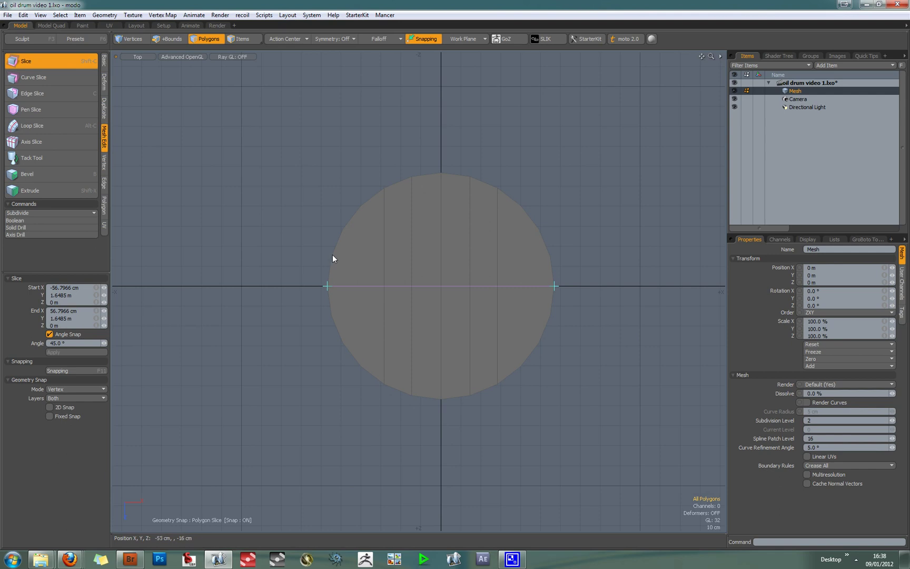
mouse_move(331, 256)
mouse_down()
mouse_move(395, 257)
mouse_move(495, 285)
mouse_move(550, 256)
mouse_up()
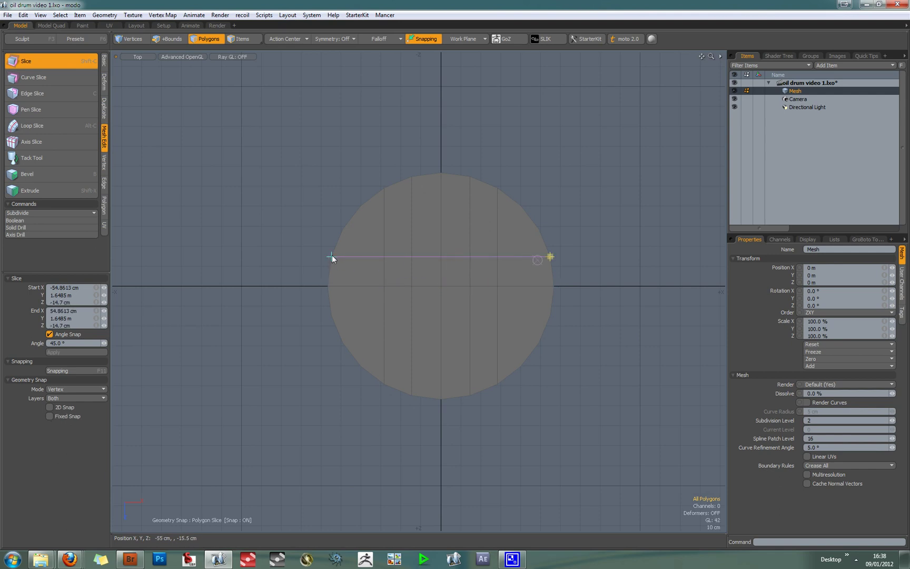
drag(344, 228, 539, 229)
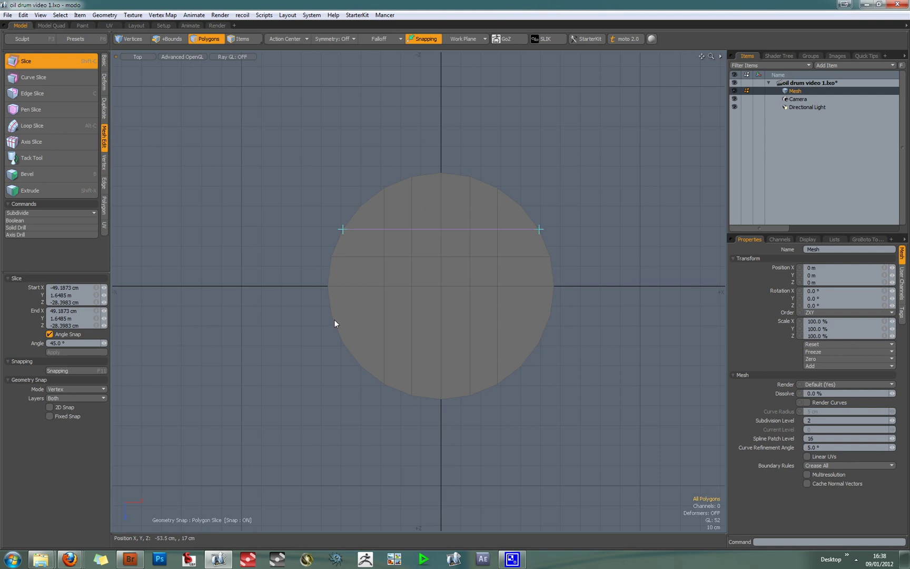
shift+drag(333, 316, 549, 316)
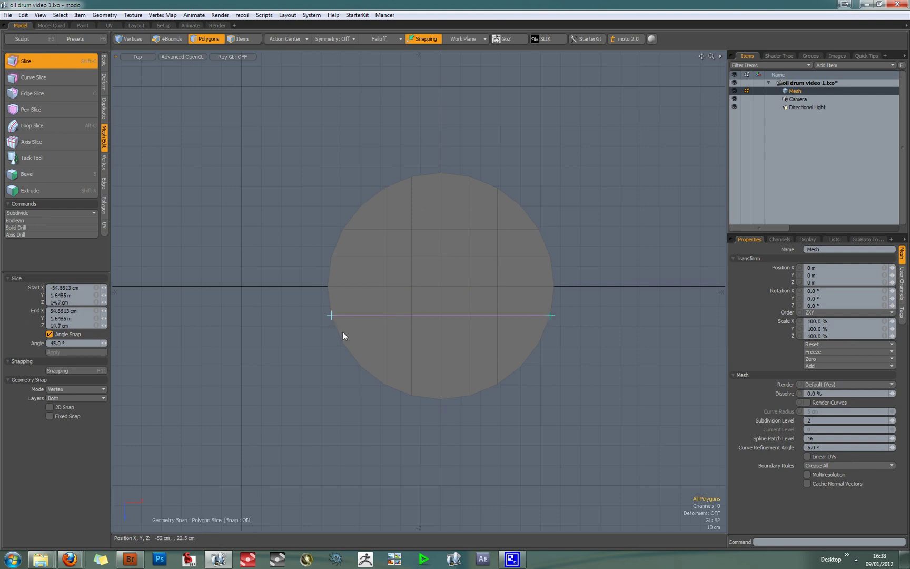
drag(346, 345, 536, 349)
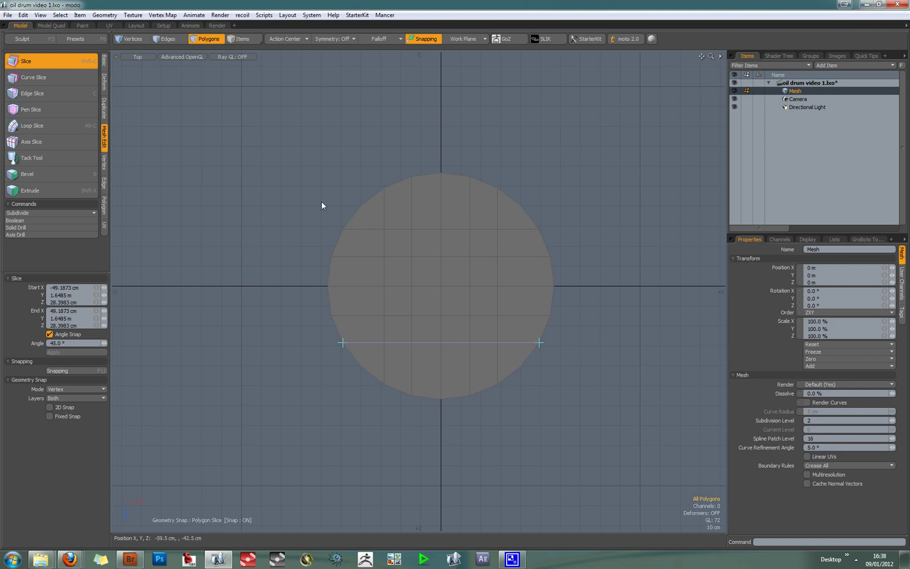
Select the four uncut rim vertices at the diagonal corners of the sliced lid.
key(space)
key(space)
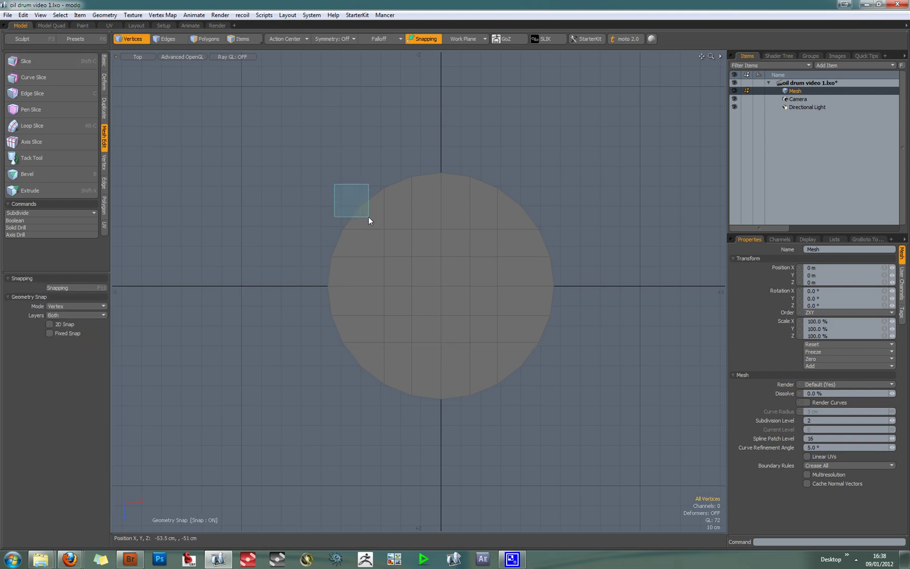
right_drag(368, 216, 369, 217)
shift+right_drag(535, 193, 507, 216)
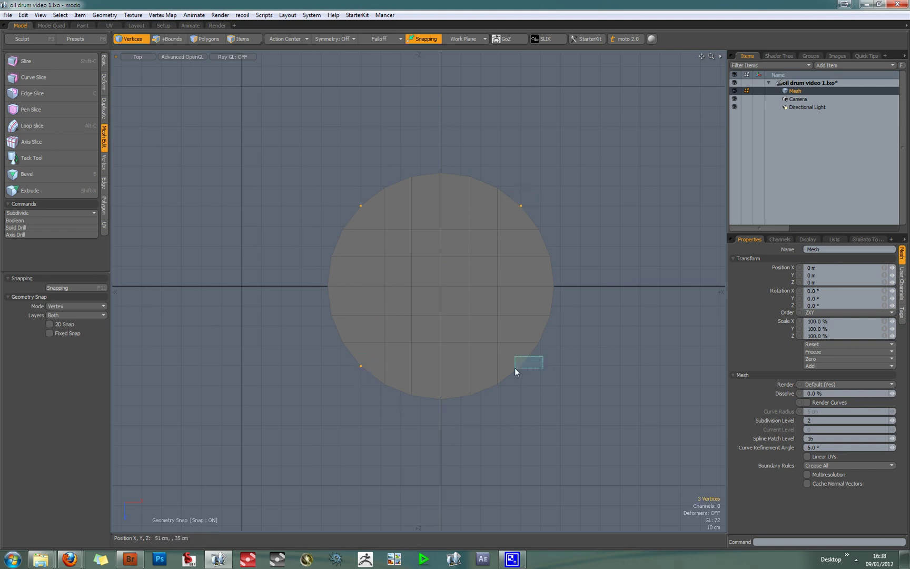
Select the lid's four corner polygons to check their shape, and return to vertex selection.
key(3)
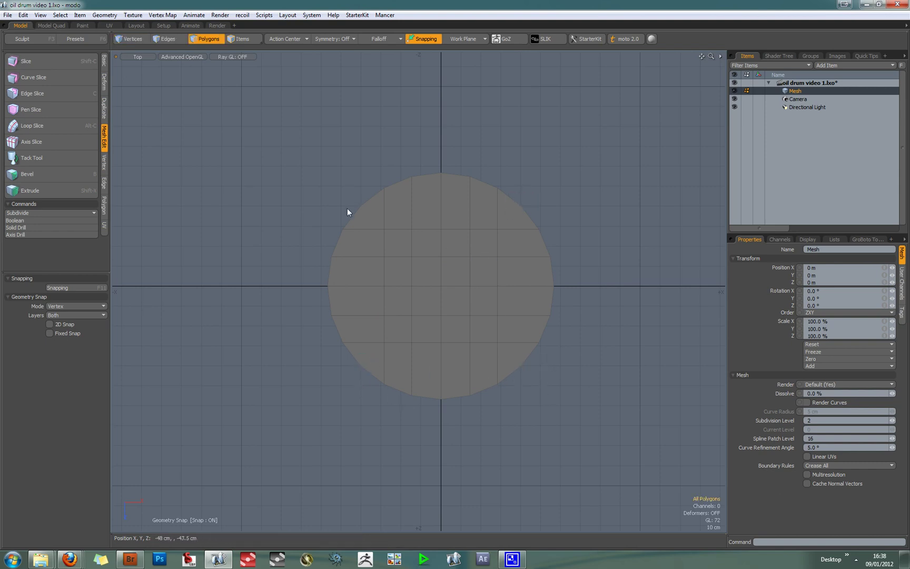
click(369, 216)
shift+click(510, 216)
shift+click(519, 363)
shift+click(373, 357)
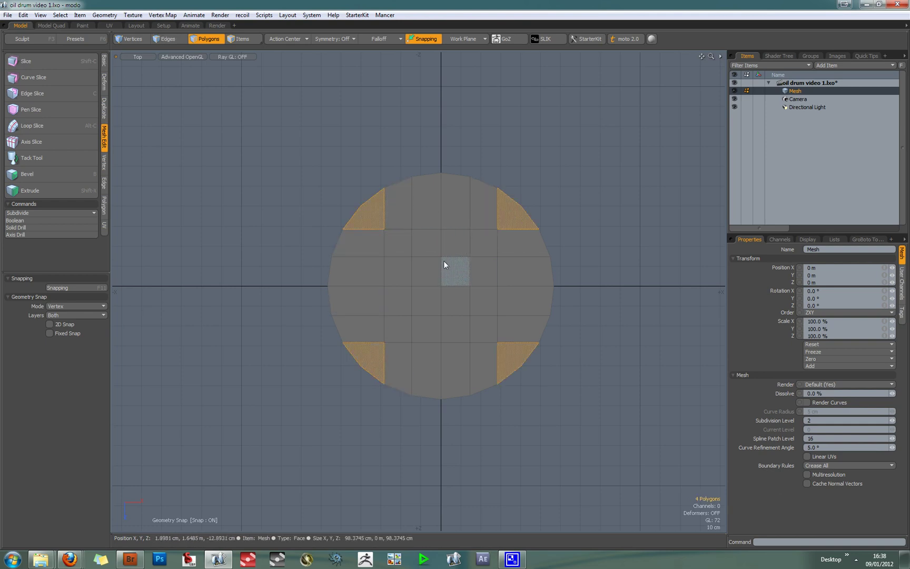
key(1)
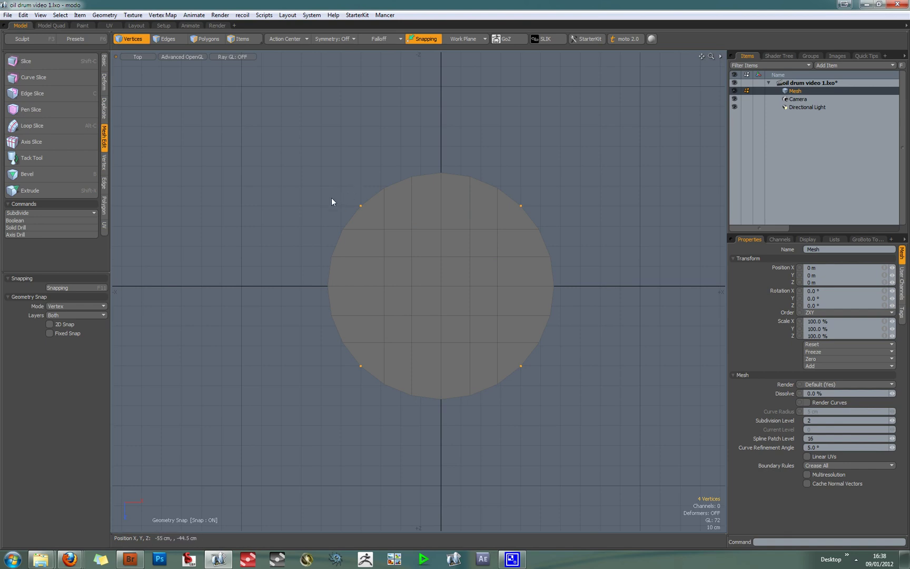
Return to the perspective view, unhide the rest of the drum and turn subdivision smoothing back on.
key(KP_Decimal)
alt+drag(323, 195, 296, 204)
key(u)
key(Tab)
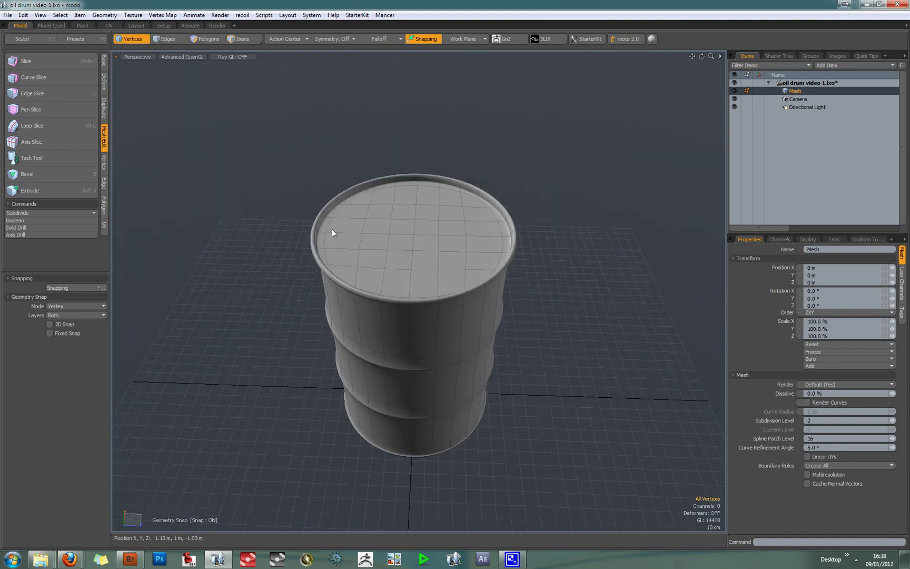
Examine the sliced lid up close in Reflection shading, and switch the viewport back to Advanced OpenGL.
alt+drag(376, 238, 410, 242)
key(ctrl+grave)
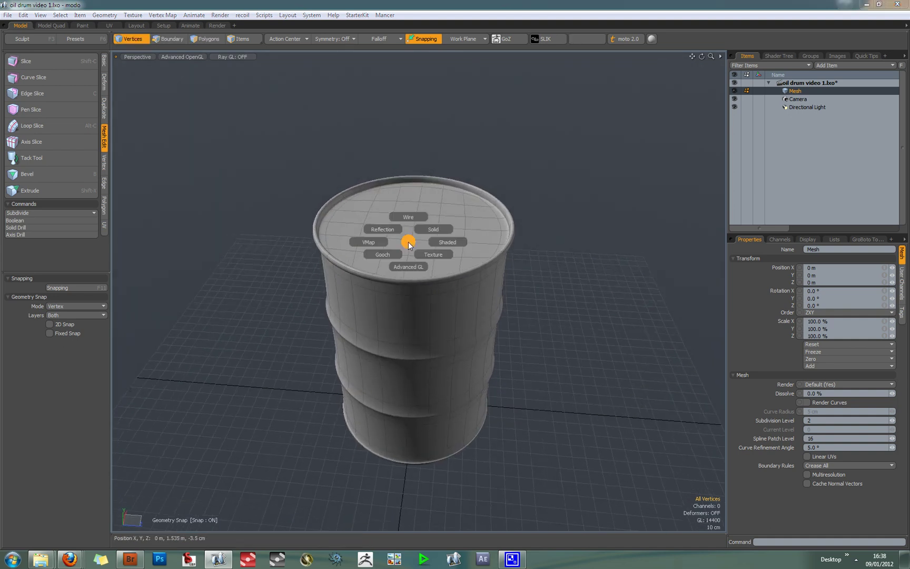
click(388, 232)
scroll(399, 216, up, 5)
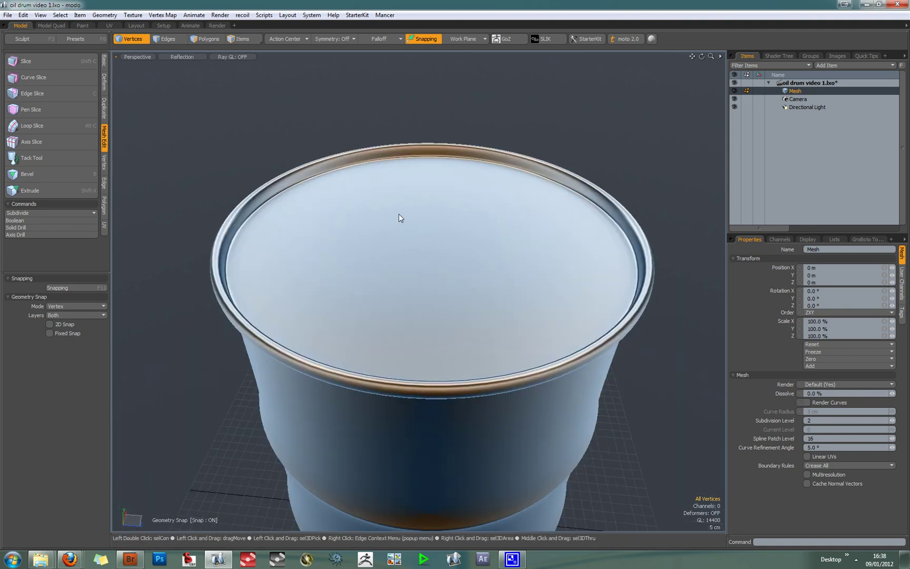
scroll(410, 230, up, 2)
scroll(411, 231, down, 8)
key(ctrl+grave)
click(415, 261)
Select all of the lid's gridded polygons, turn off snapping and bevel them as a group with a slight inset and no shift.
key(1)
key(3)
drag(418, 245, 433, 254)
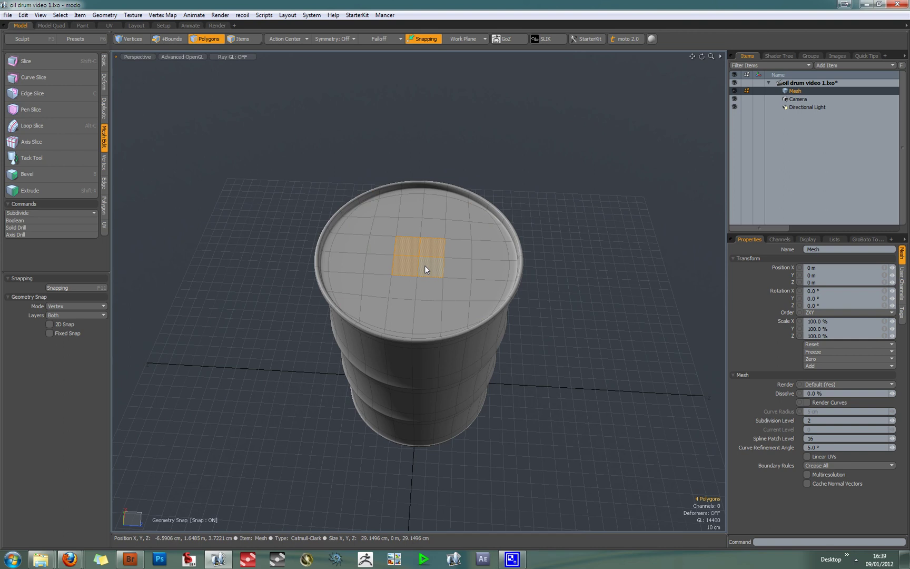
key(Up)
key(Up)
key(Up)
key(b)
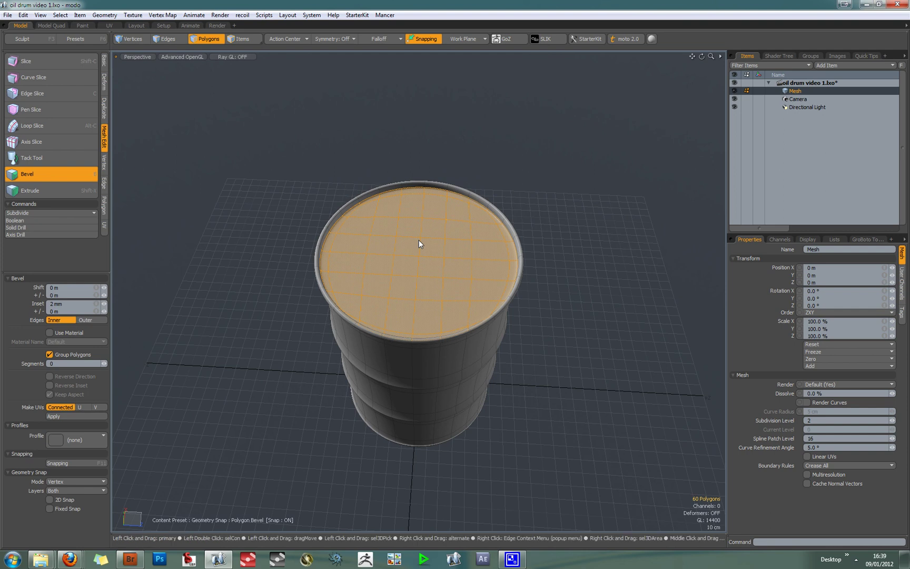
click(426, 39)
click(429, 254)
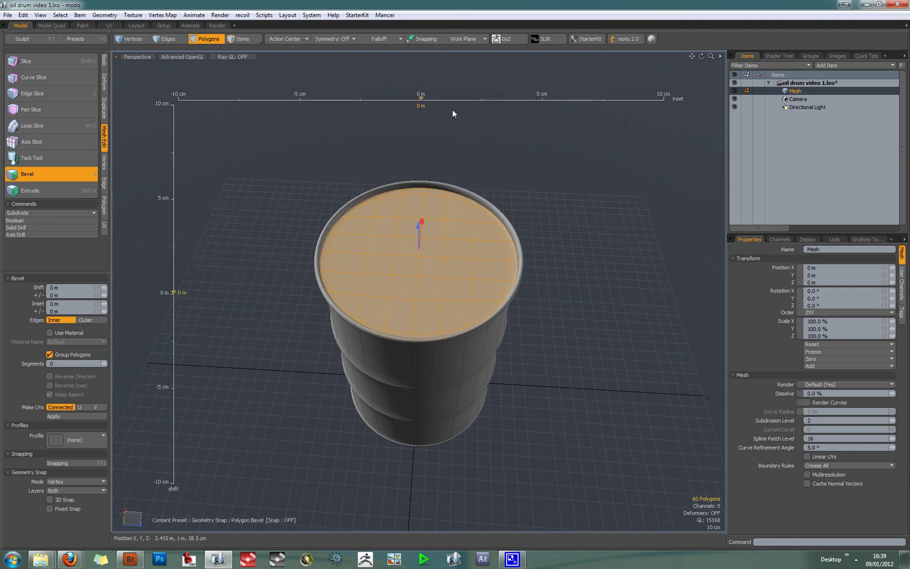
drag(420, 98, 422, 99)
key(space)
click(484, 169)
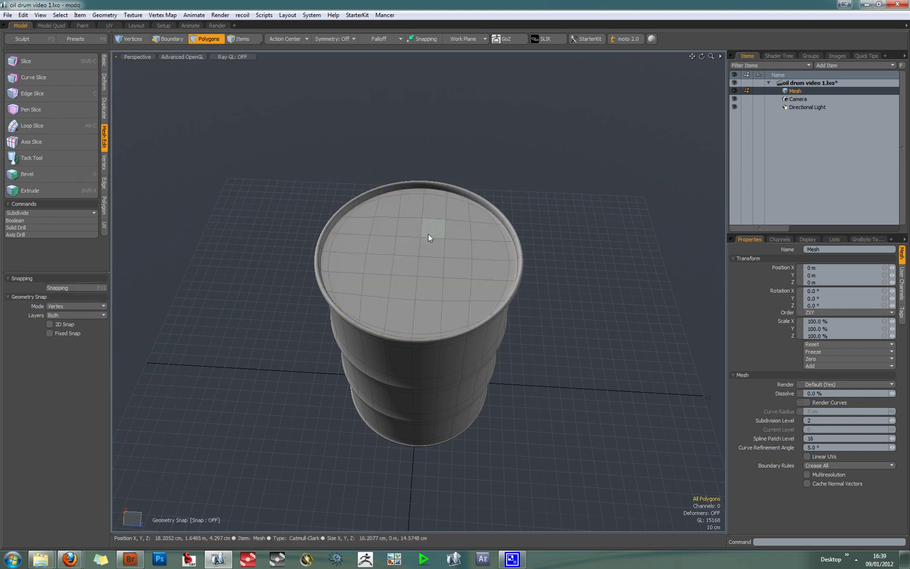
Examine the bevelled lid and its rim edge up close in Reflection shading.
key(ctrl+2)
click(417, 220)
scroll(419, 203, up, 7)
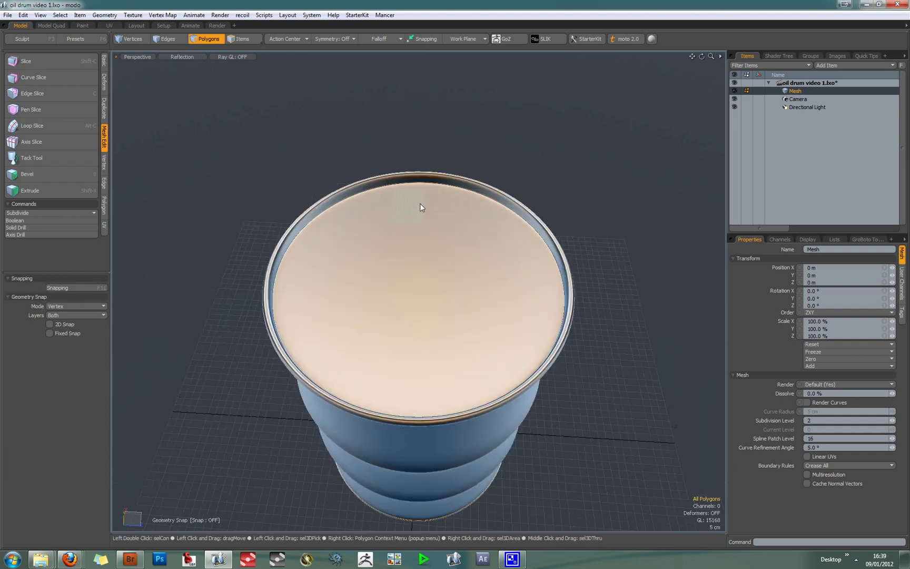
alt+drag(429, 231, 433, 215)
scroll(430, 216, down, 3)
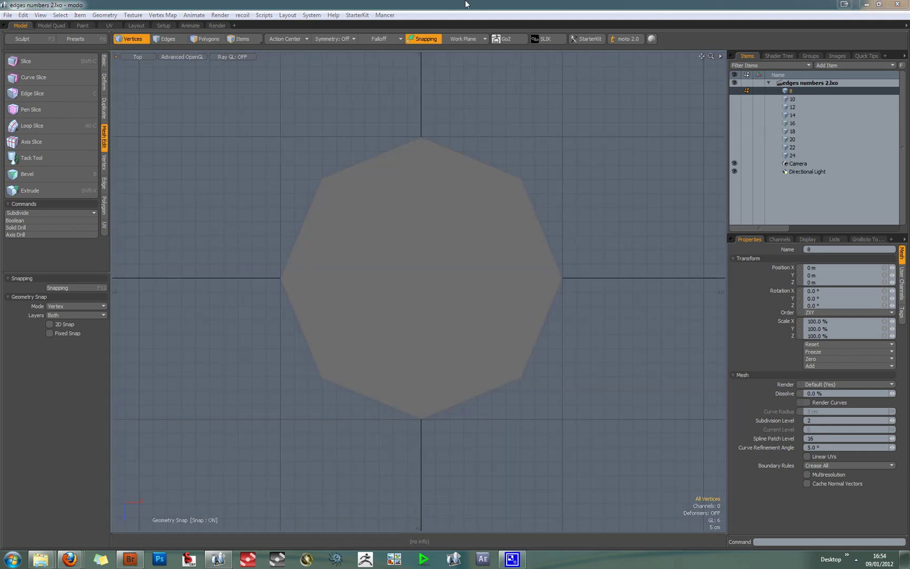
Slice the 8-sided disc from vertex to vertex along both centre axes into four quads, and preview it with subdivision smoothing.
mouse_move(601, 209)
alt+shift+mouse_down()
mouse_move(600, 189)
mouse_move(600, 211)
alt+shift+mouse_up()
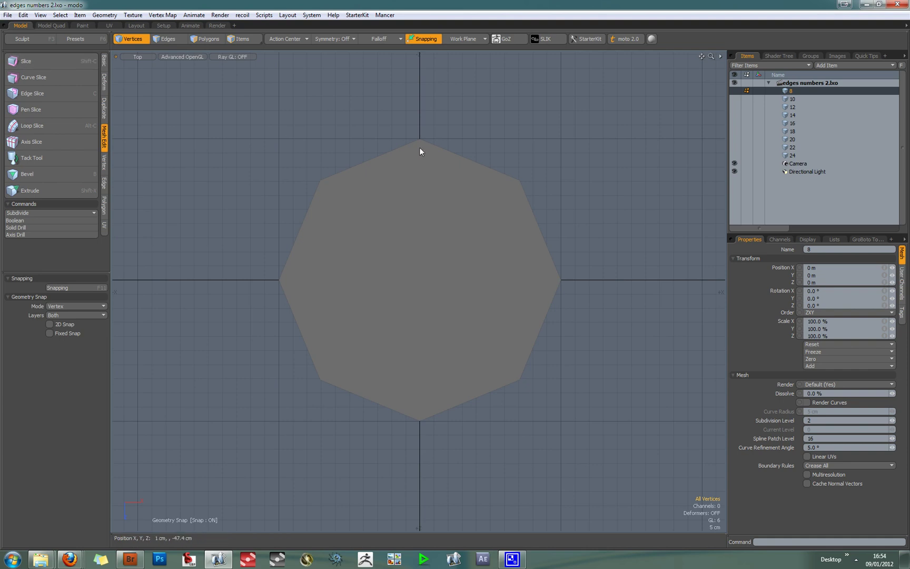
click(219, 38)
click(408, 228)
click(268, 141)
click(64, 60)
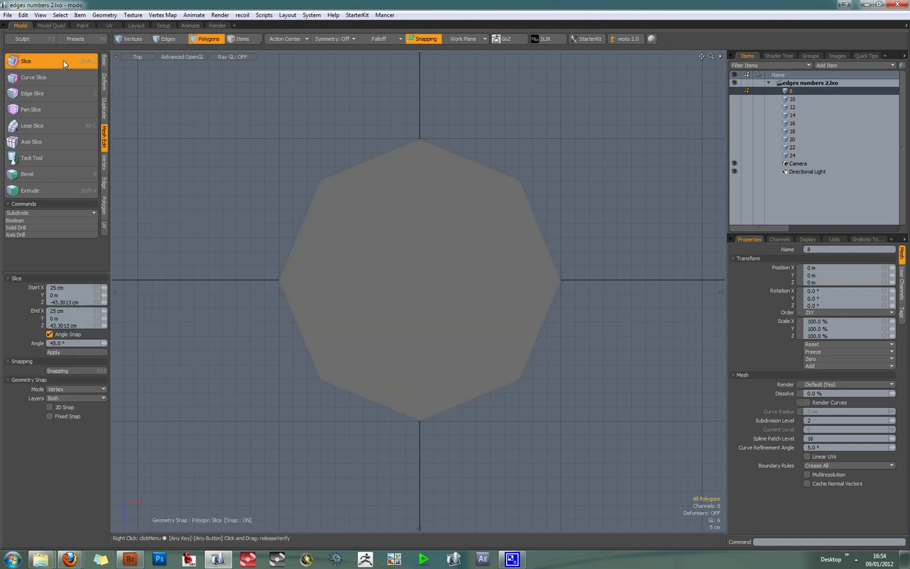
click(76, 370)
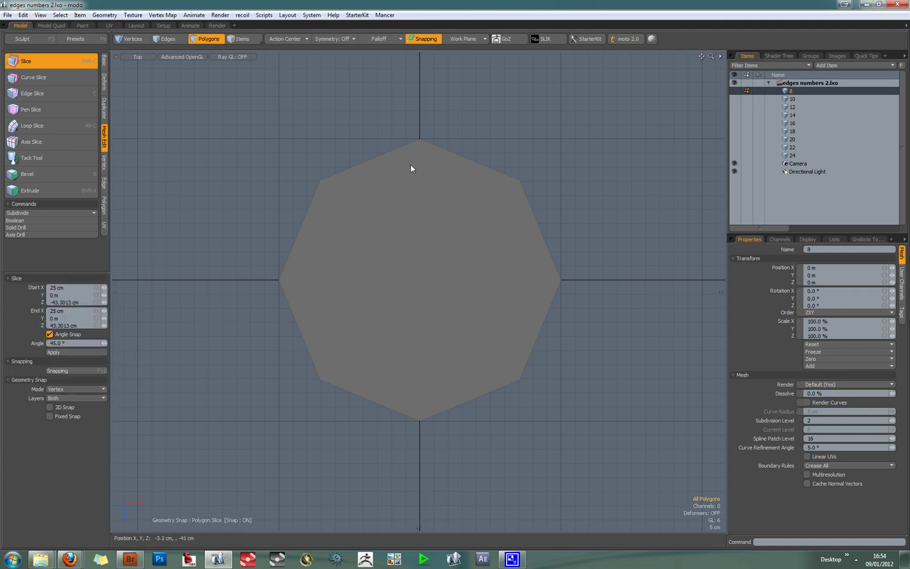
drag(419, 139, 419, 420)
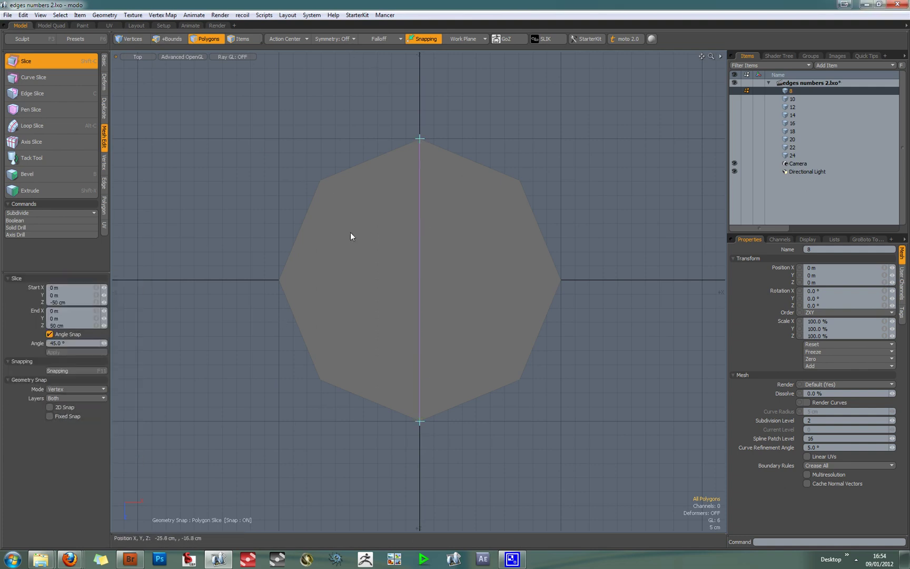
shift+drag(277, 279, 561, 280)
key(q)
key(Tab)
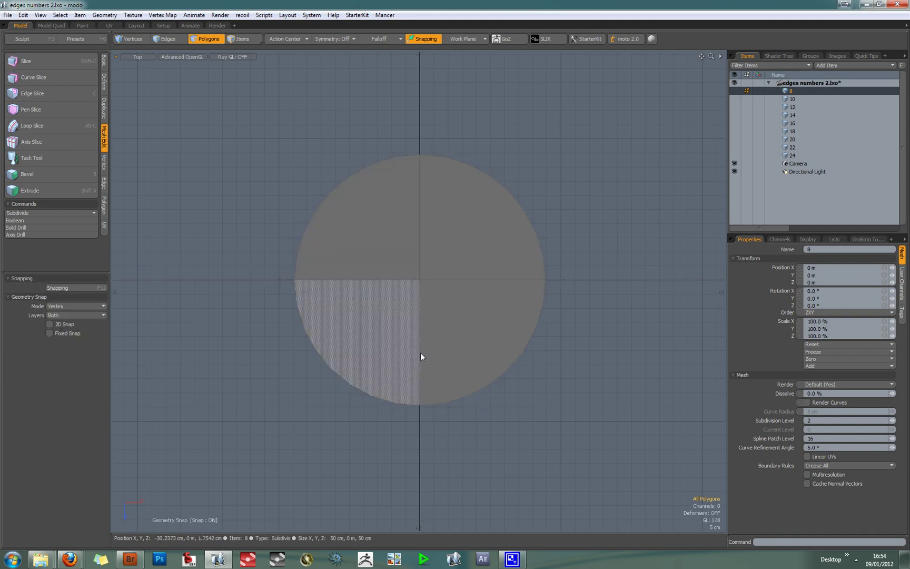
key(Tab)
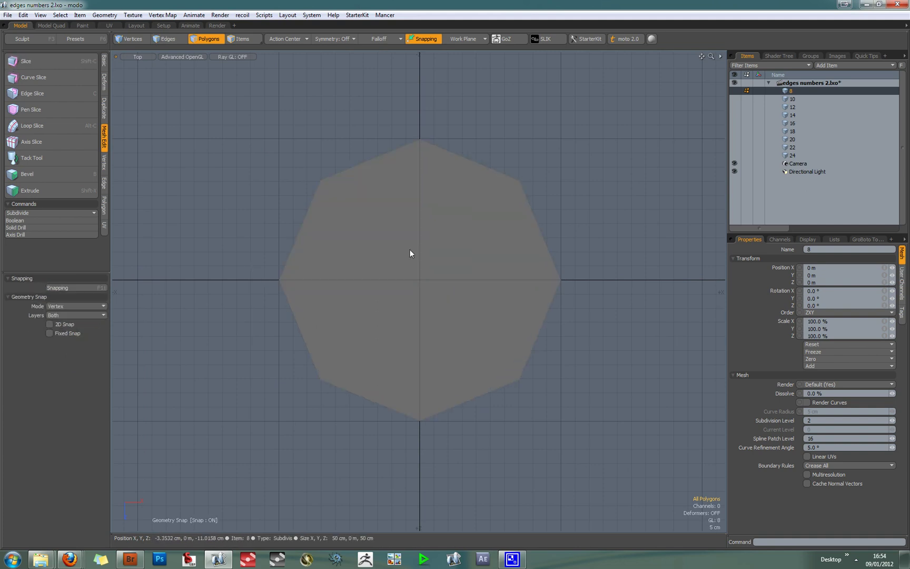
Slice mesh 10 vertically through its centre and horizontally through the upper and lower pairs of side vertices.
click(791, 100)
key(shift+c)
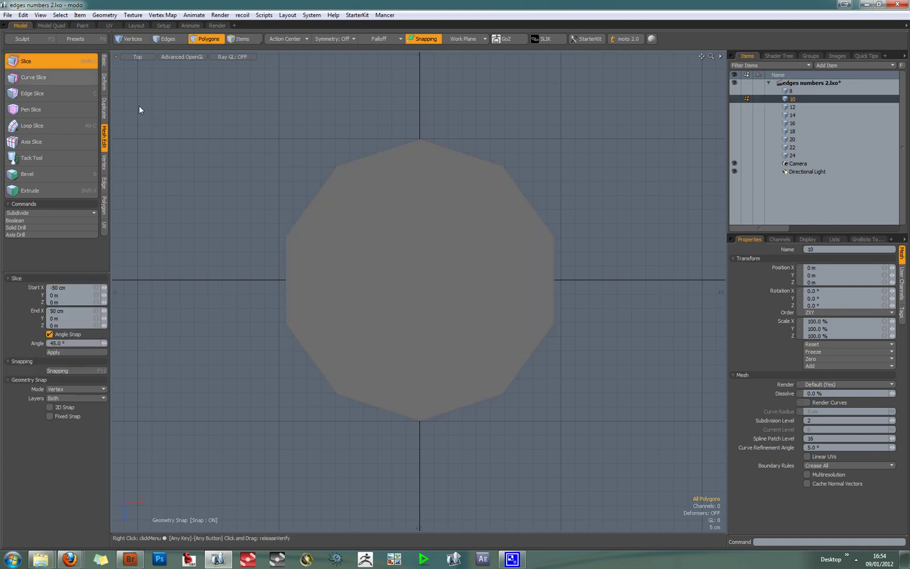
drag(421, 140, 420, 421)
shift+click(335, 251)
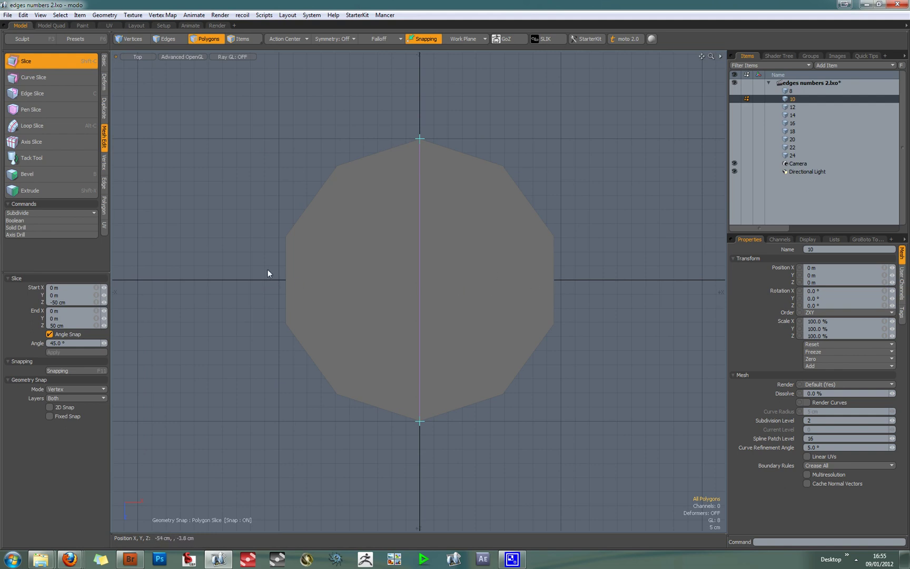
shift+drag(285, 235, 525, 237)
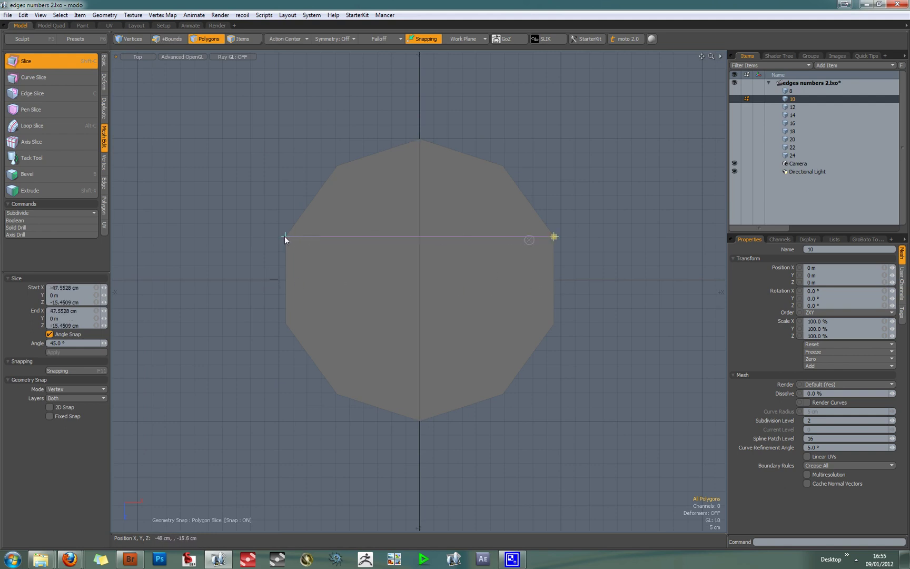
shift+drag(287, 326, 553, 323)
key(space)
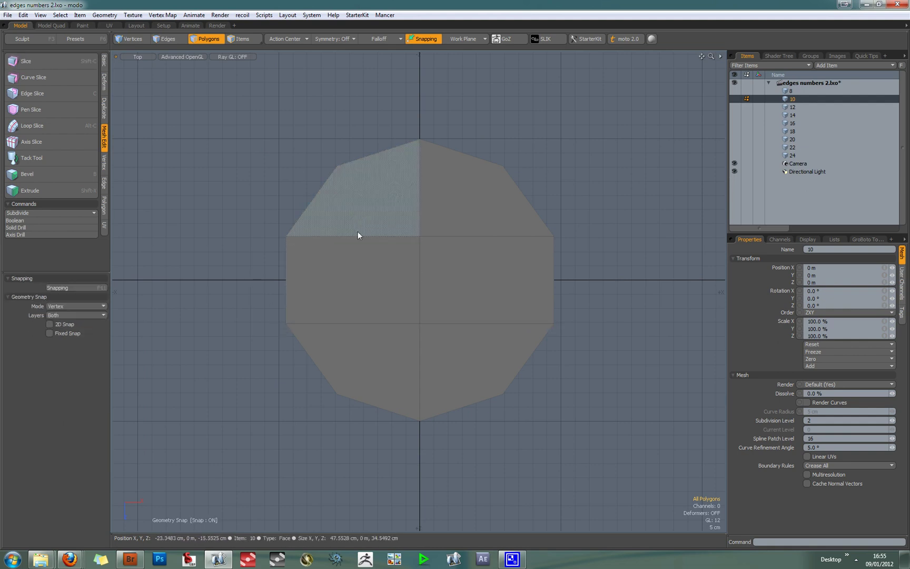
Slice mesh 12 along both centre axes and vertically at X -25 cm and 25 cm, snapping to the rim vertices.
click(795, 107)
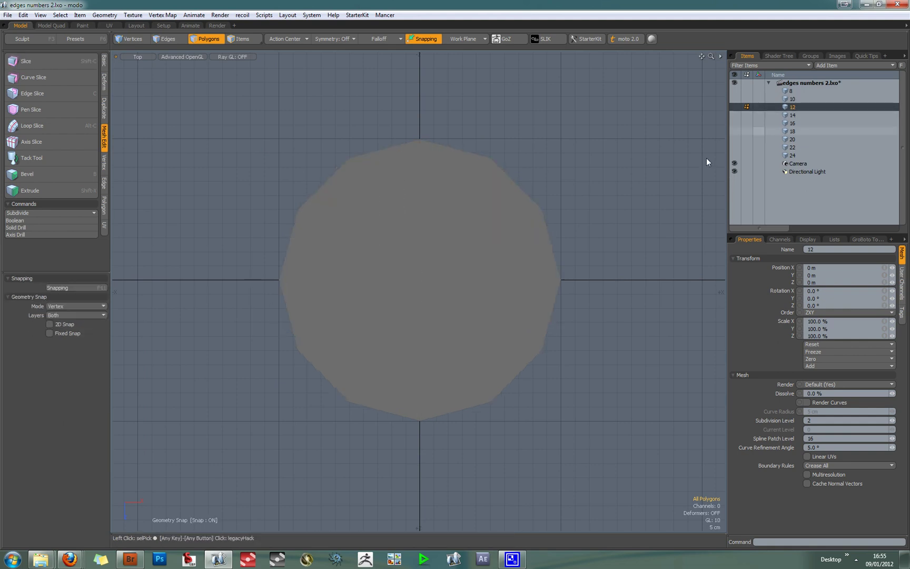
click(52, 61)
drag(420, 138, 420, 421)
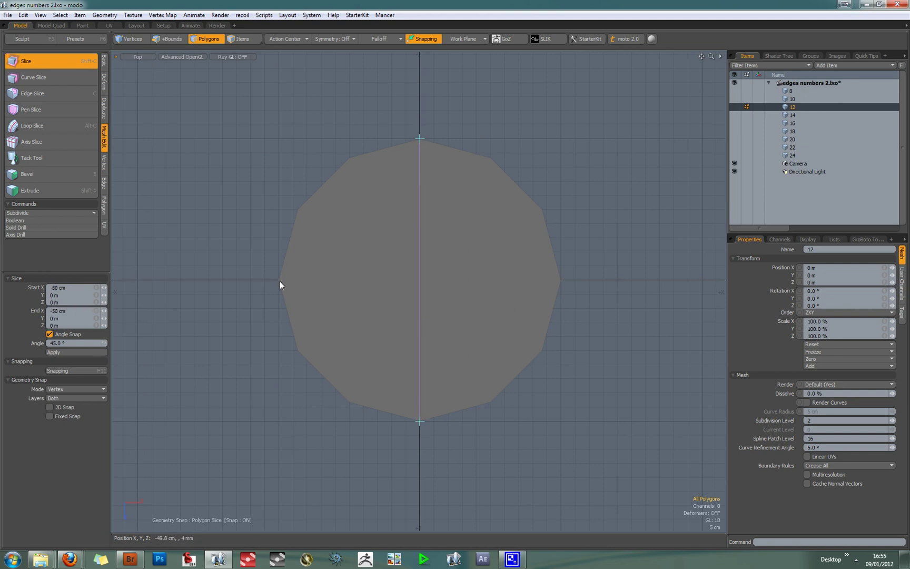
drag(280, 280, 561, 280)
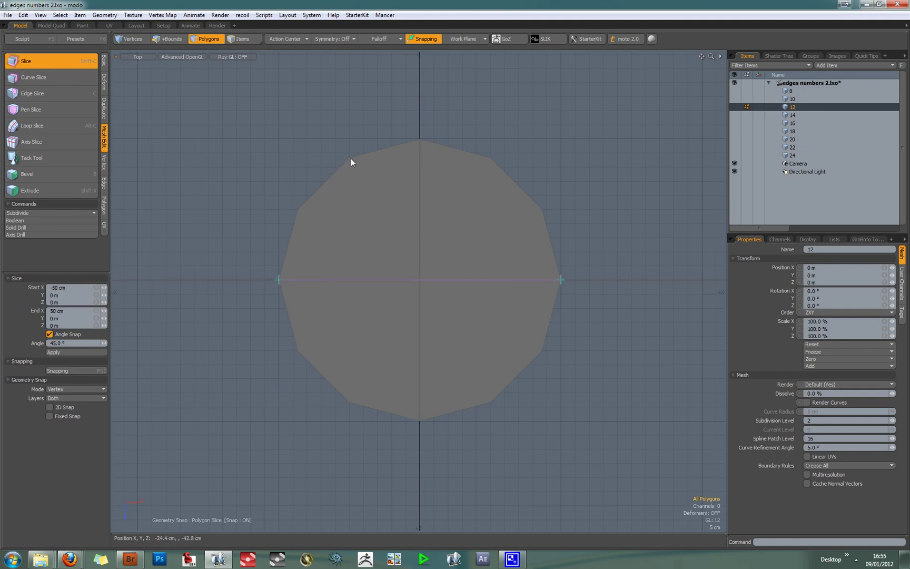
drag(351, 157, 349, 403)
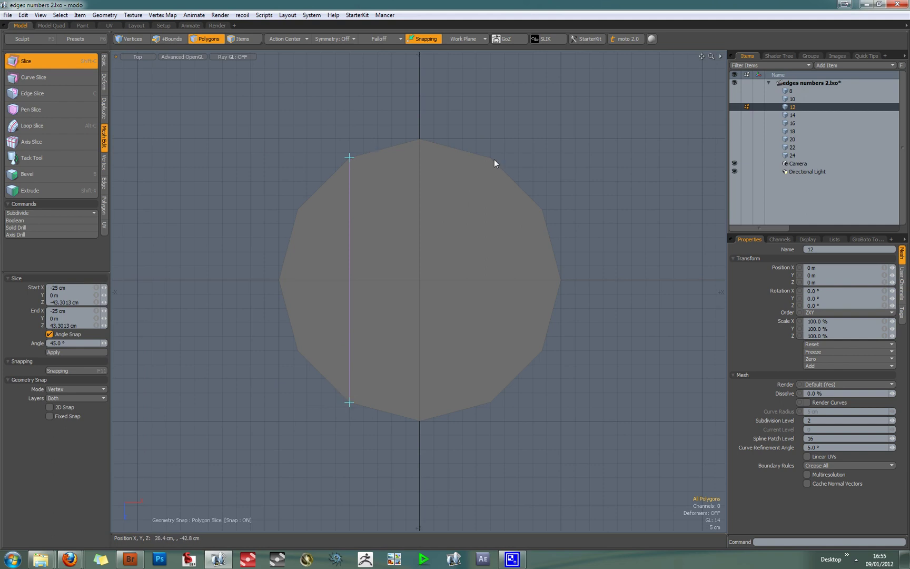
drag(491, 158, 490, 403)
key(space)
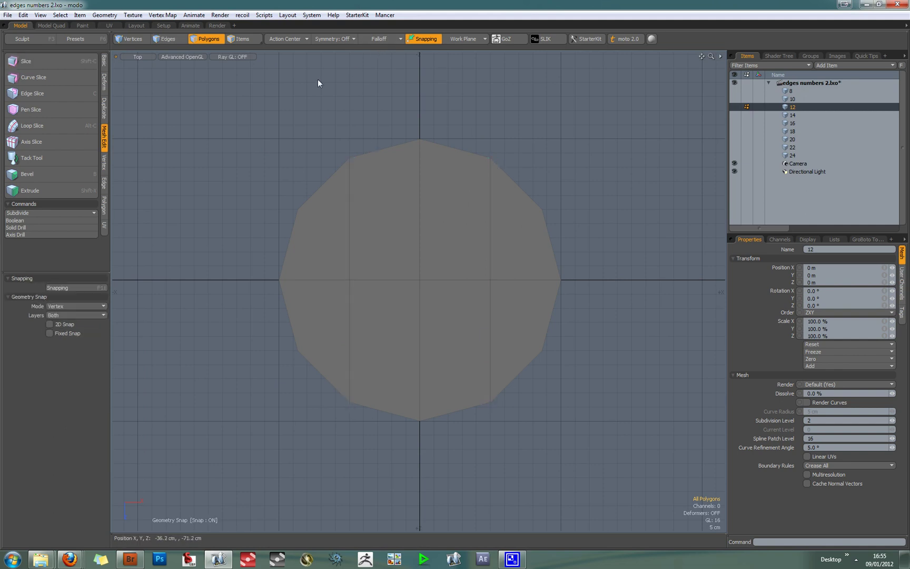
Select the four diagonal rim vertices of mesh 12 that no slice passes through.
click(130, 38)
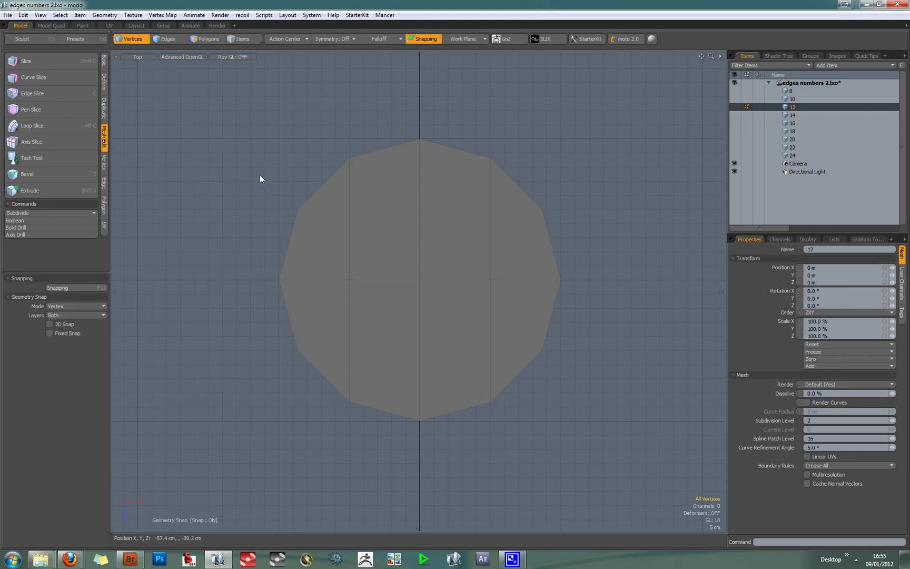
drag(260, 179, 308, 228)
shift+drag(594, 179, 534, 228)
shift+drag(263, 322, 327, 371)
shift+drag(578, 335, 534, 366)
Slice mesh 14 with one central and two flanking vertical cuts plus two horizontal cuts between opposite rim vertices.
click(798, 114)
click(77, 62)
ctrl+drag(419, 136, 420, 421)
mouse_move(280, 256)
mouse_down()
mouse_move(300, 254)
mouse_move(275, 251)
mouse_up()
shift+drag(260, 313, 562, 335)
shift+drag(360, 151, 359, 408)
shift+drag(483, 156, 472, 391)
key(space)
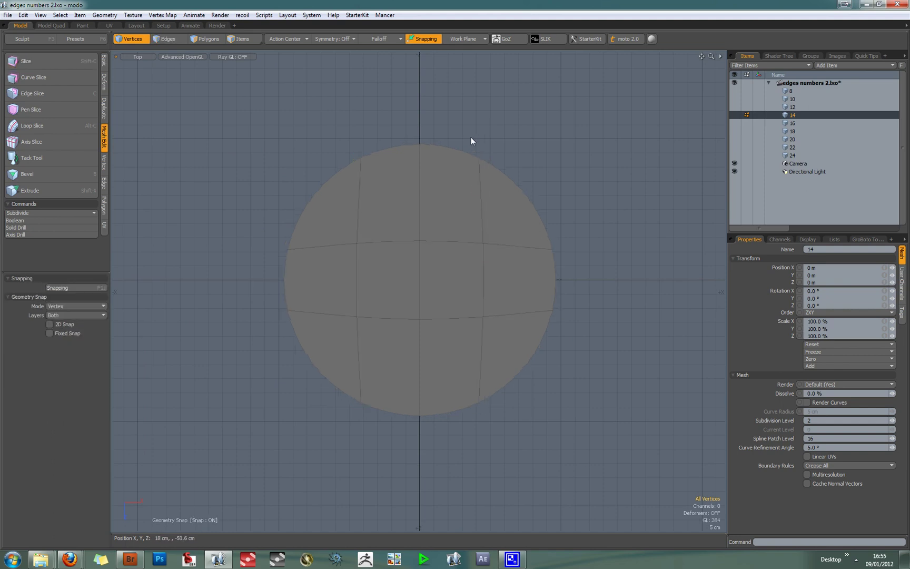
Review the sliced meshes 16, 18, 20 and 22, and select the four diagonal rim vertices of mesh 24 that no slice touches.
click(804, 123)
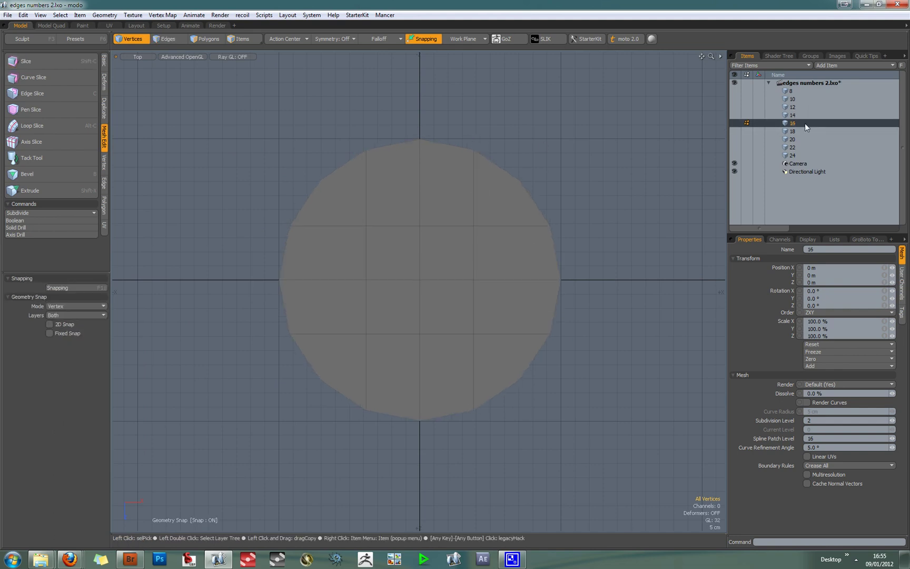
click(800, 131)
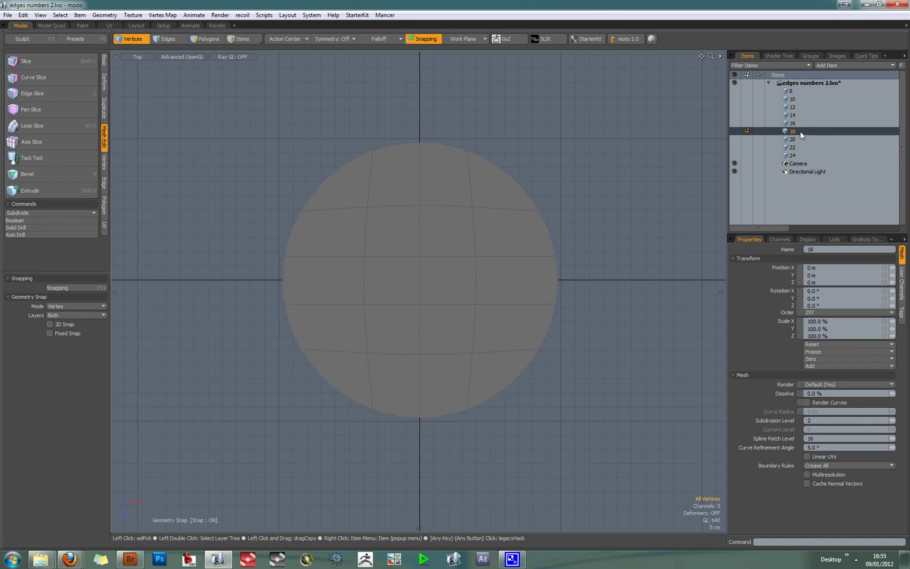
click(798, 139)
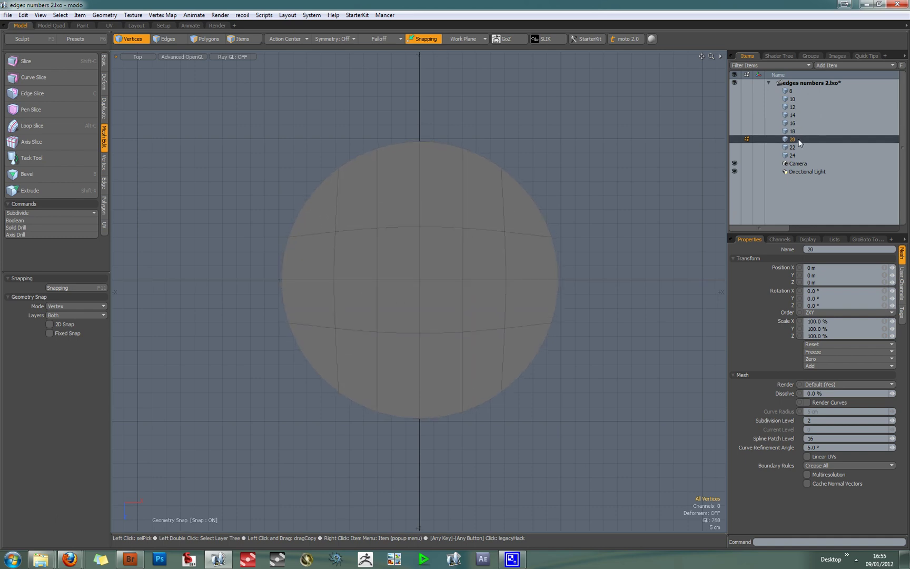
click(797, 146)
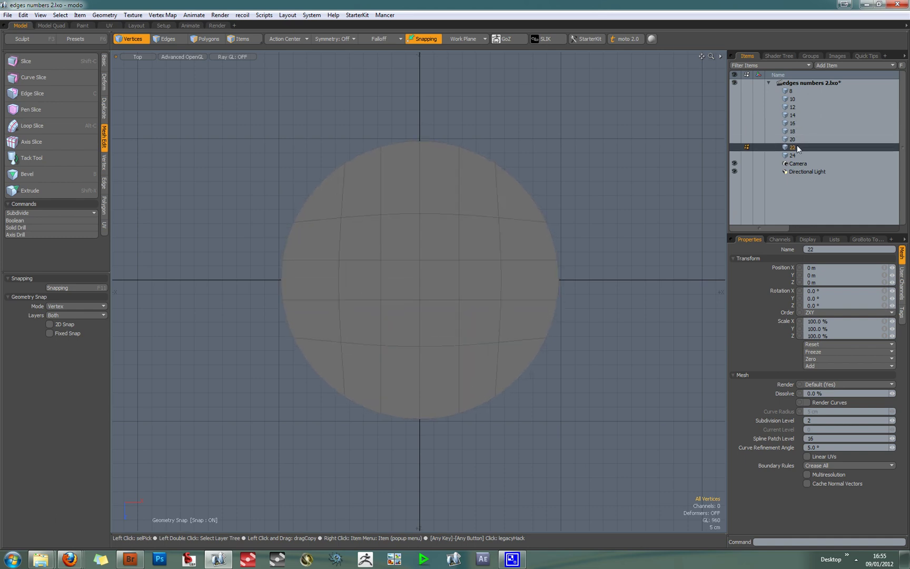
click(794, 154)
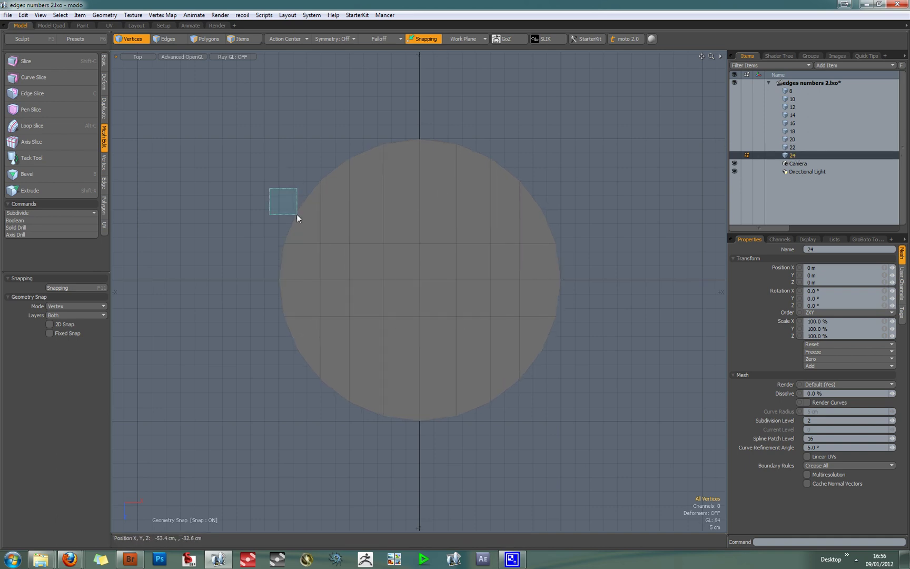
drag(302, 220, 302, 220)
drag(530, 221, 531, 221)
drag(280, 339, 302, 363)
drag(562, 335, 536, 362)
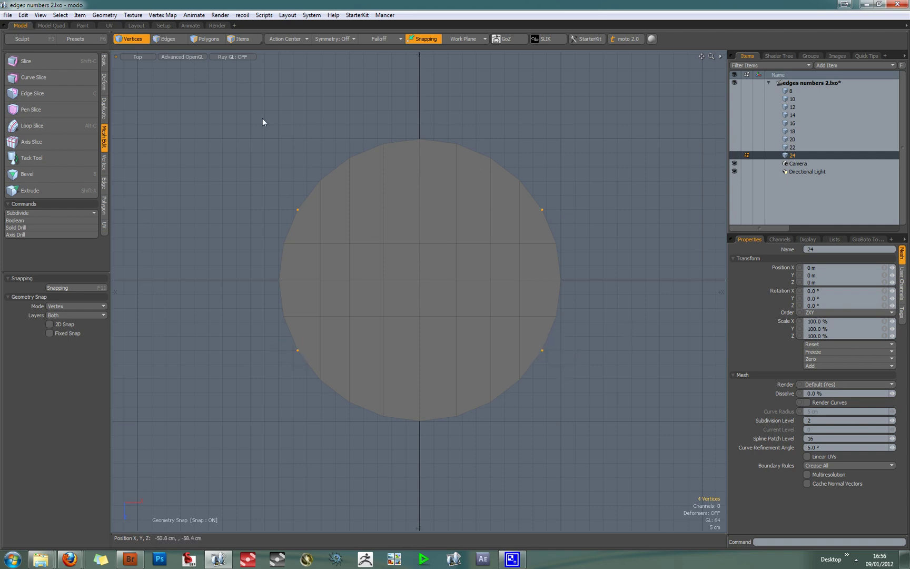